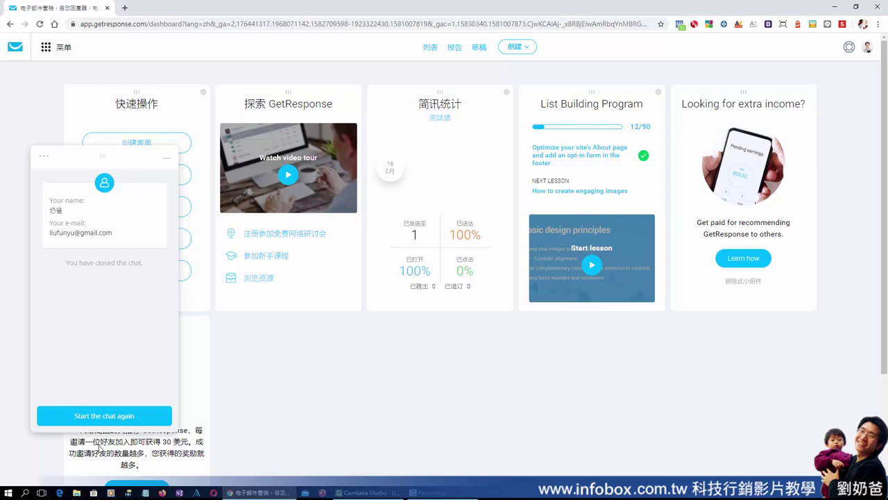
Restart the support chat and ask the agent "請問我能用中文提問嗎?"
left_click(104, 416)
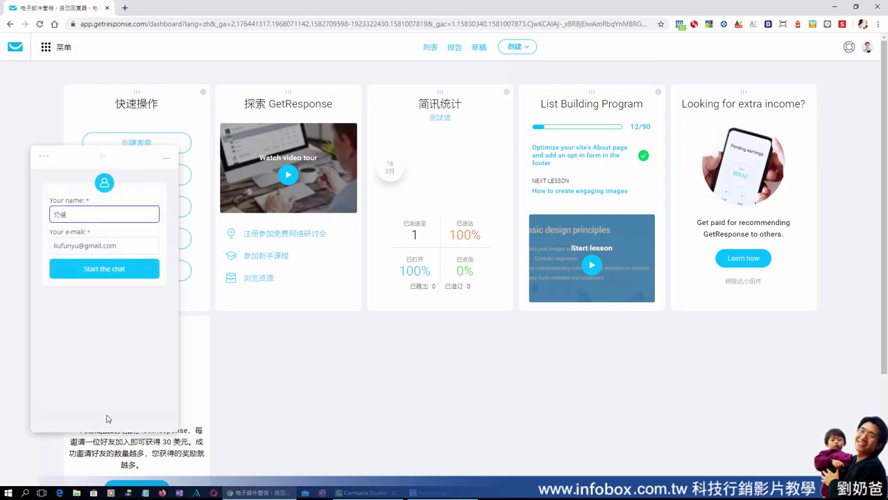
left_click(95, 271)
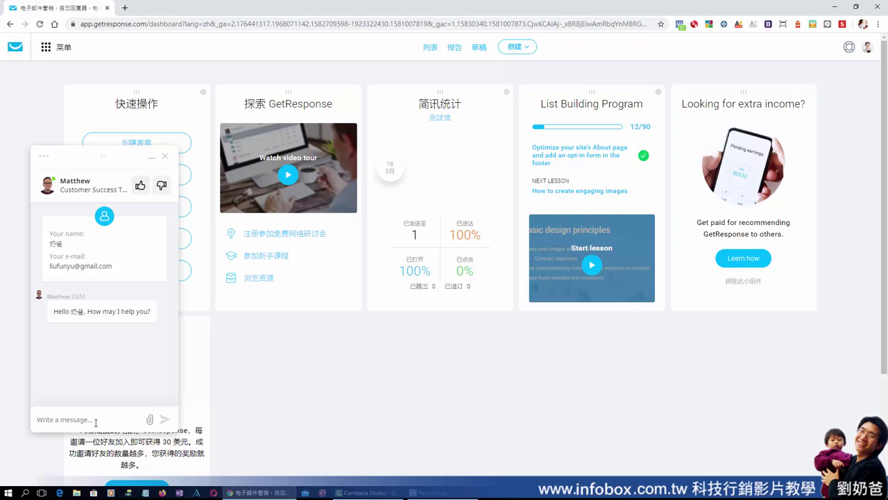
type("ihu")
key("BackSpace")
key("BackSpace")
type("請問我能用中文提問嗎?")
key("Return")
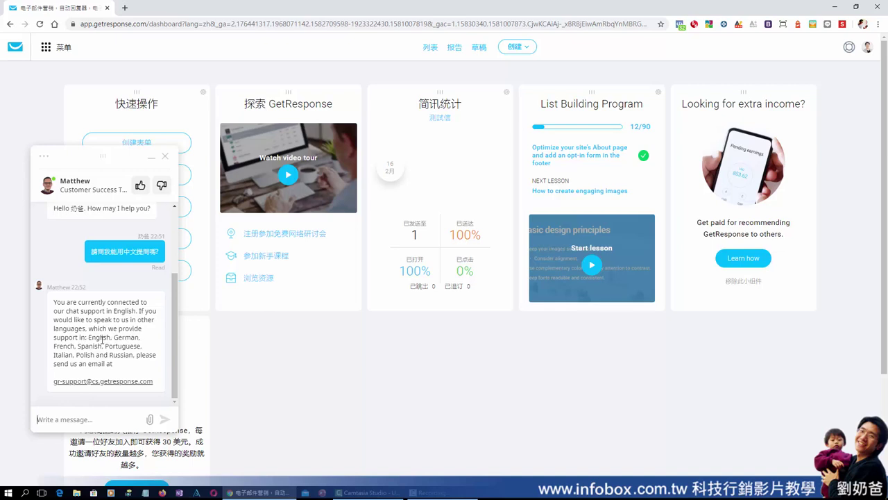
Read the agent's answer about supported languages and reply "ok , I use English"
left_click_drag(114, 339, 131, 339)
left_click_drag(53, 363, 114, 364)
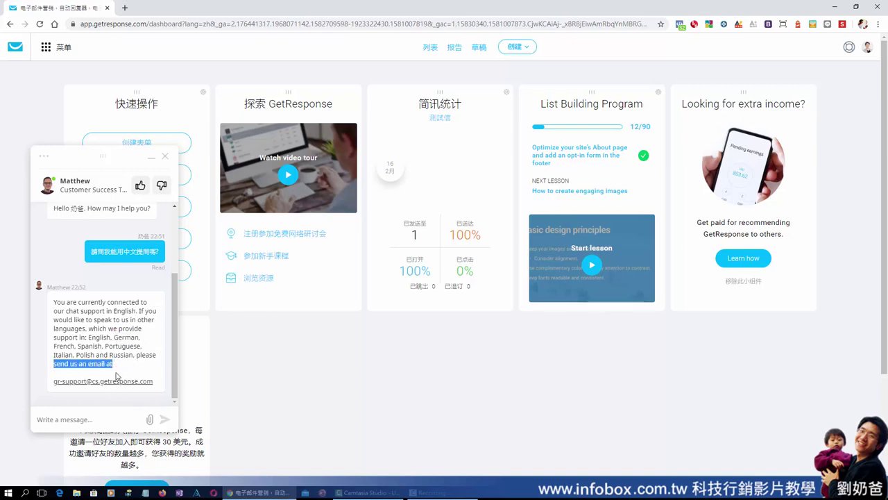
left_click(119, 366)
left_click(100, 419)
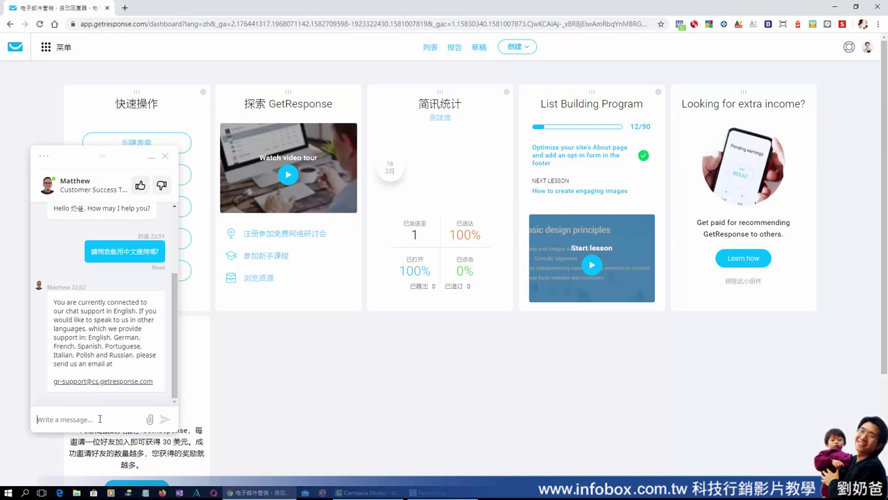
type("a")
key("BackSpace")
type("ok")
type("sp")
key("BackSpace")
type("use English")
key("Return")
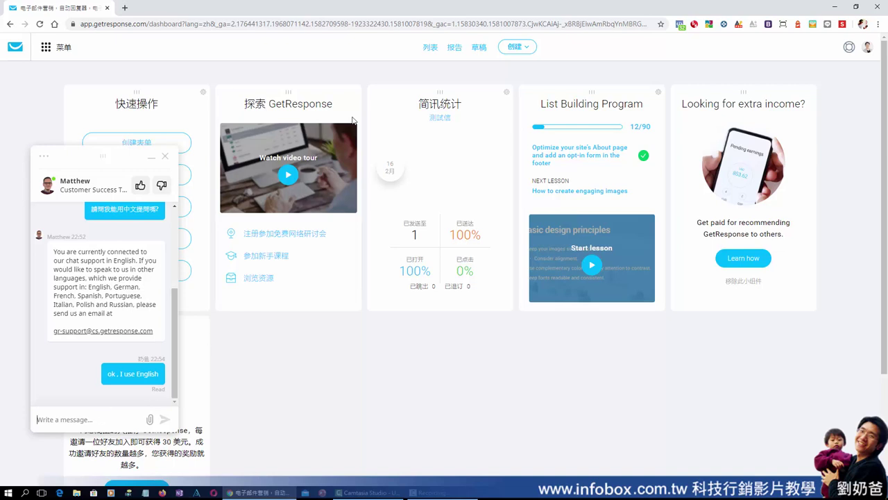
Open Google Translate in a new browser tab
left_click(124, 8)
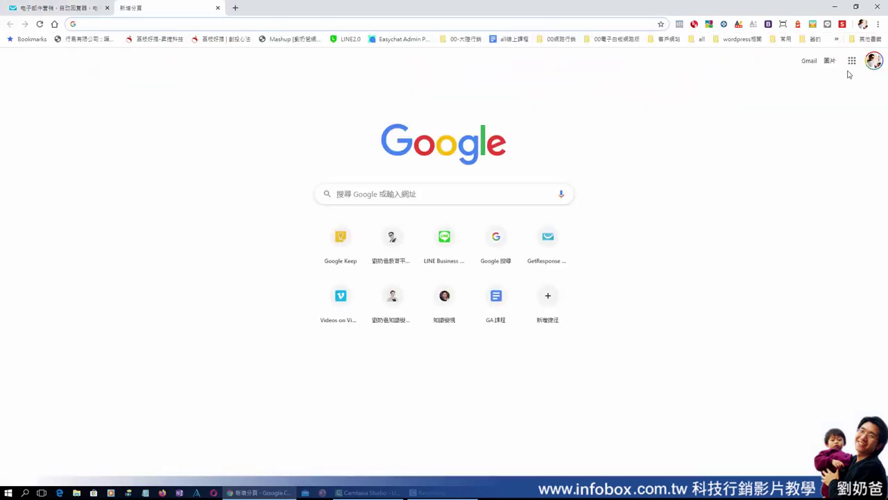
left_click(852, 61)
left_click(854, 108)
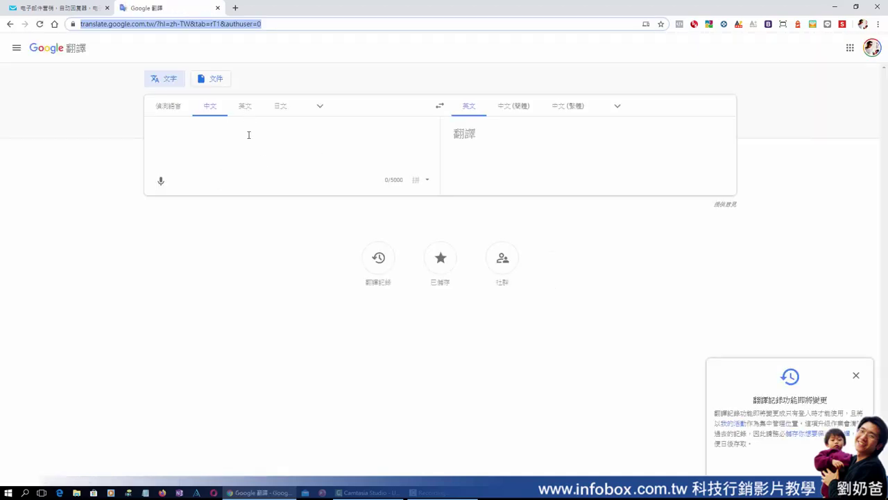
Translate "請問我能不能寄送信件給a list 客戶的時候，當他點擊信件裏的連結時，就把a移到b list" from Chinese into English
left_click(298, 147)
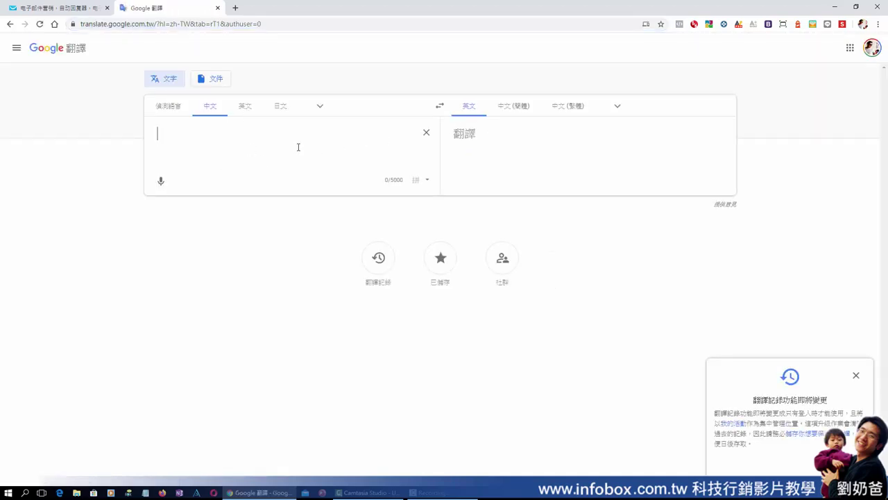
type("tha")
key("BackSpace")
key("BackSpace")
key("BackSpace")
type("請問我")
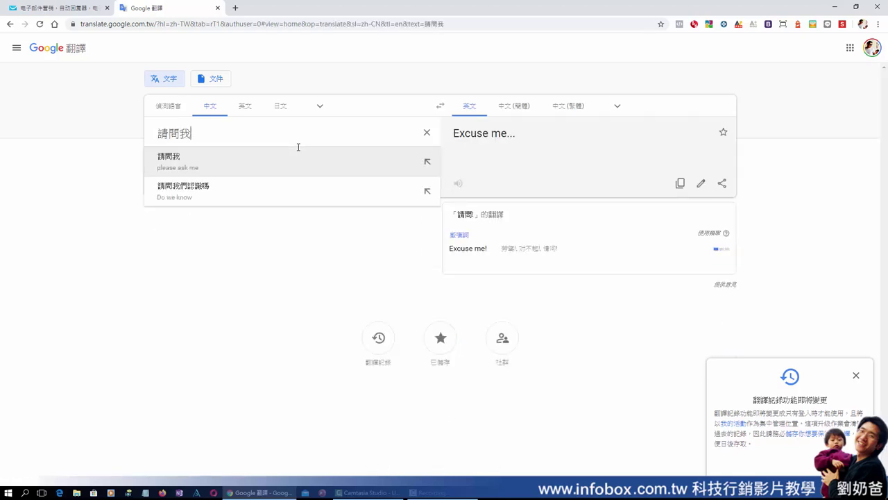
type("能不能")
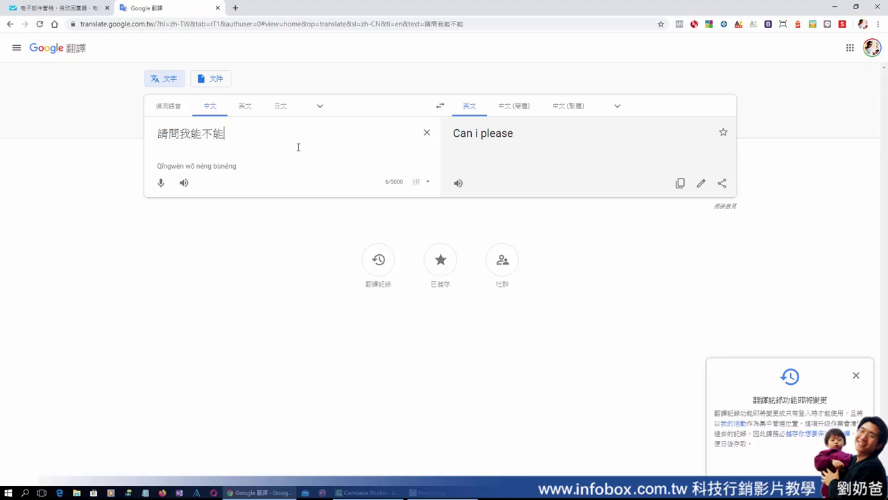
type("寄送")
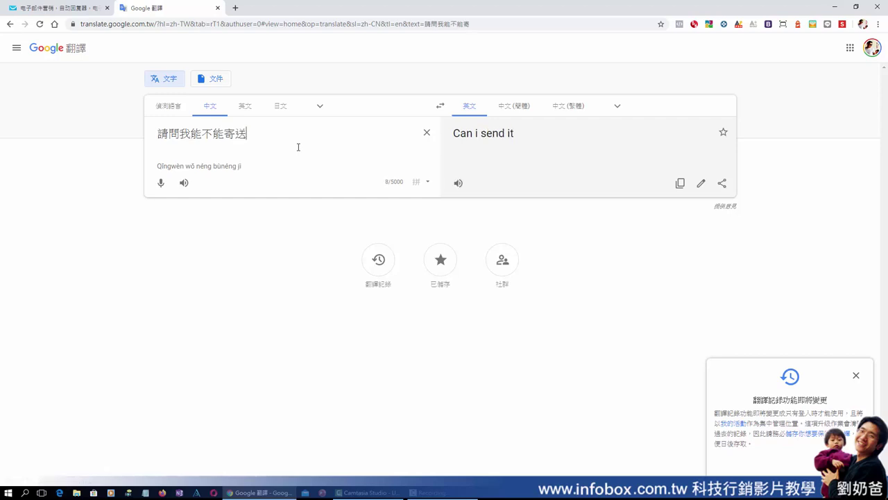
type("a信件")
type("給a")
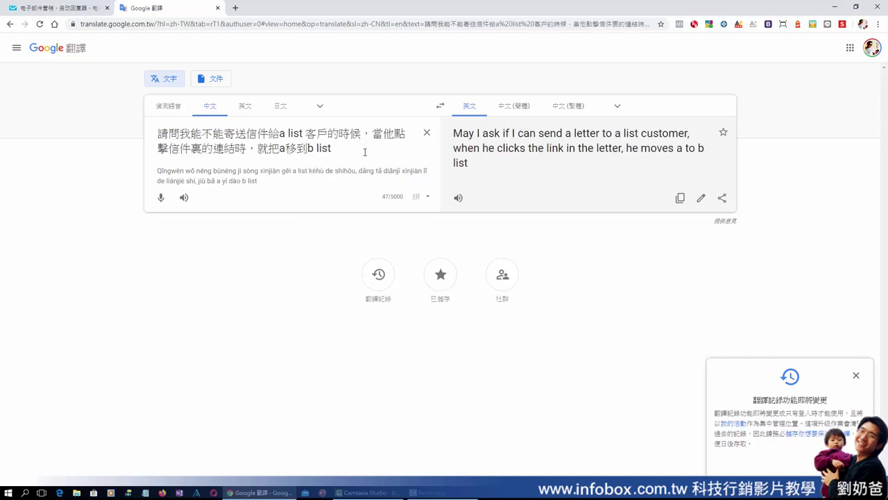
Review the English translation of the question and select all of its text for copying
triple_click(469, 150)
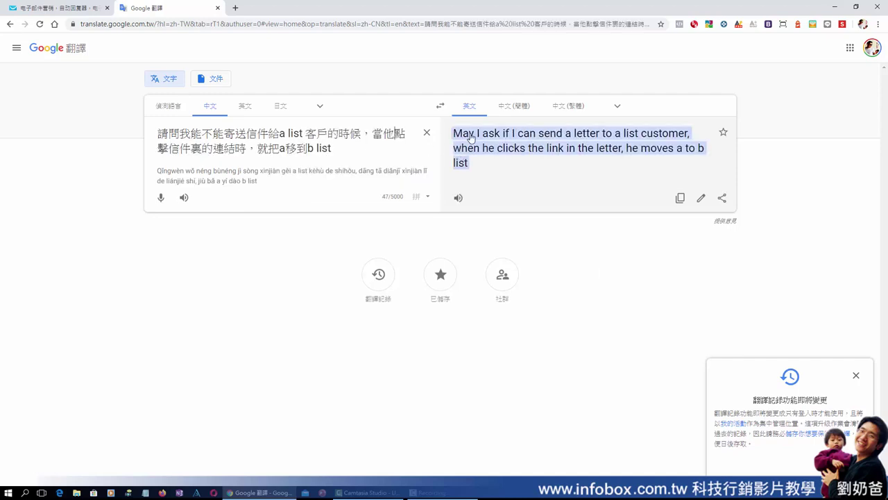
left_click(509, 143)
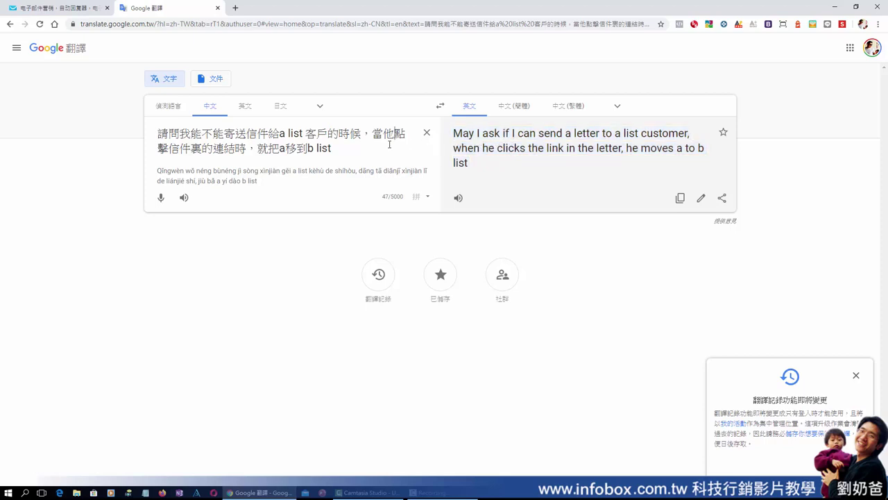
triple_click(511, 144)
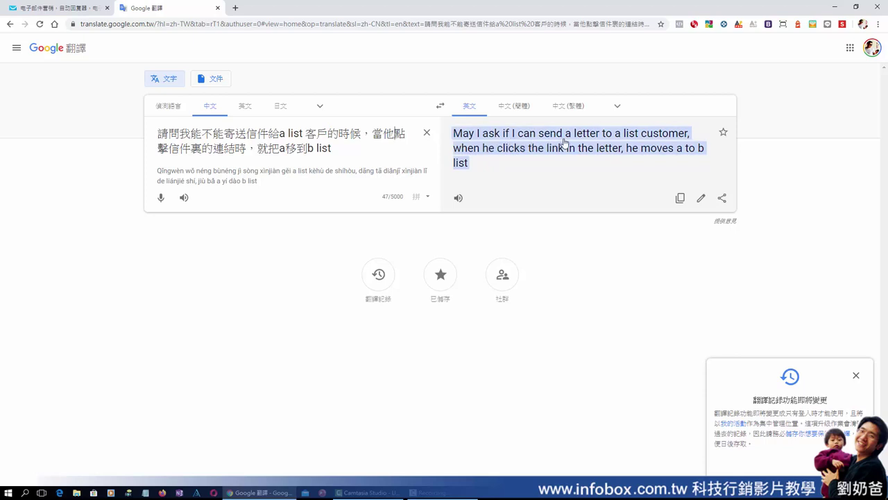
left_click(652, 144)
triple_click(656, 143)
triple_click(494, 152)
triple_click(517, 155)
left_click(630, 154)
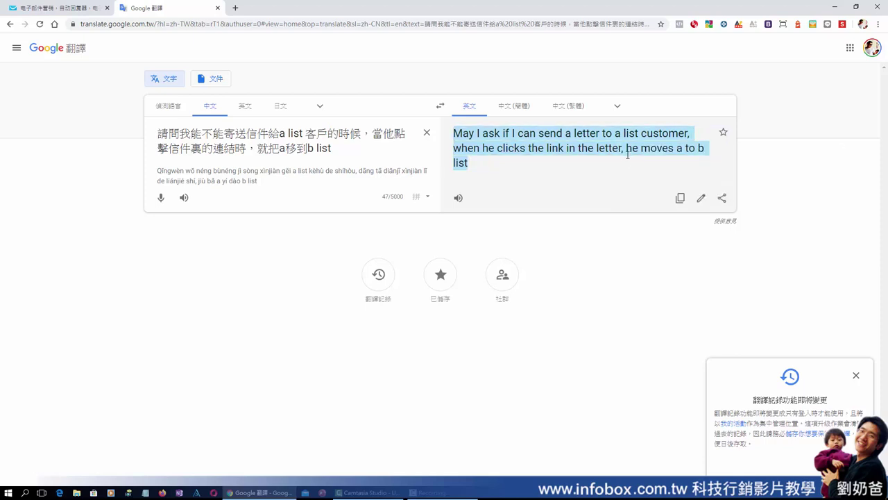
Switch to Notepad and paste the copied English translation into an empty note
left_click(146, 494)
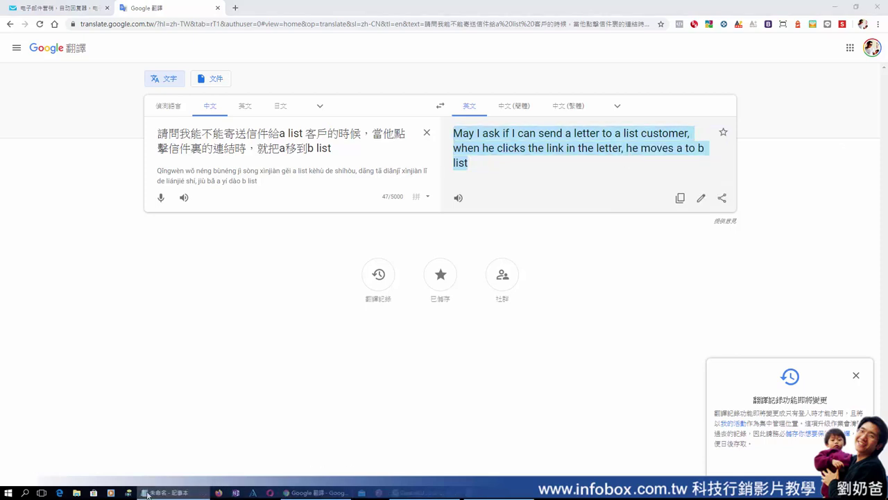
left_click_drag(480, 97, 438, 81)
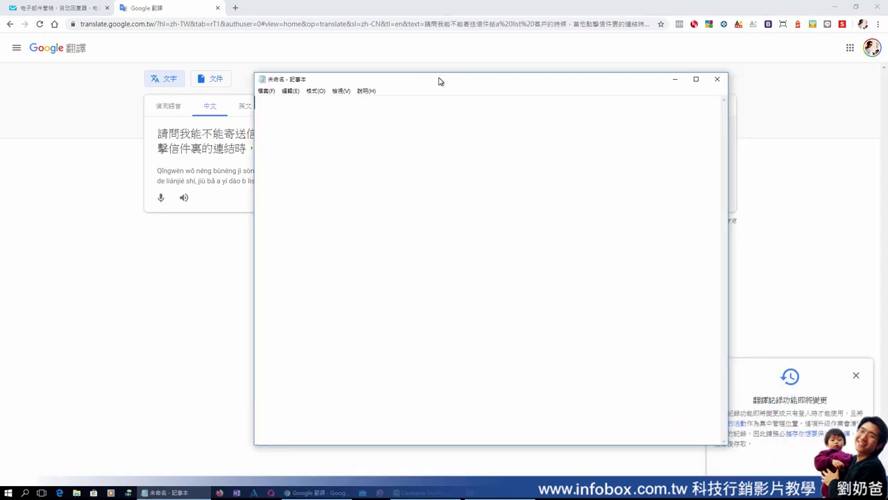
right_click(381, 136)
left_click(331, 192)
Send in GetResponse's chat "If I send a email to list A customer, when he clicks the link in the letter, then move to list B ?"
left_click(65, 8)
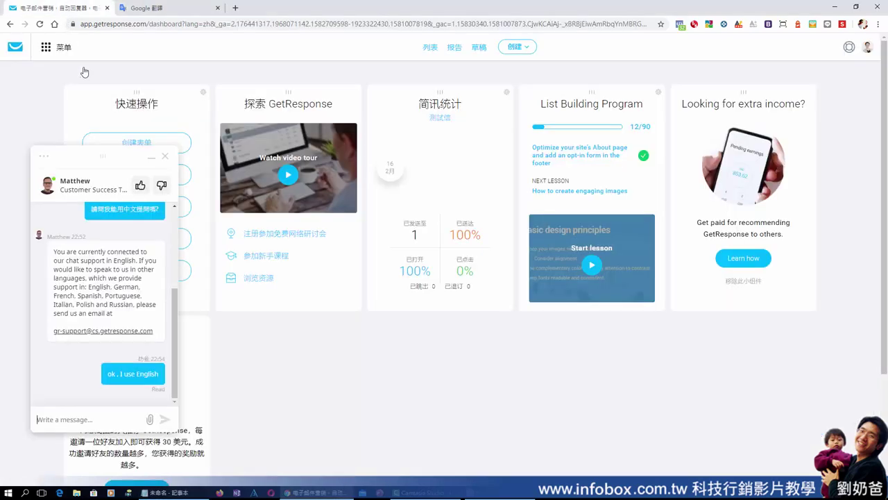
left_click(100, 414)
key("ctrl+v")
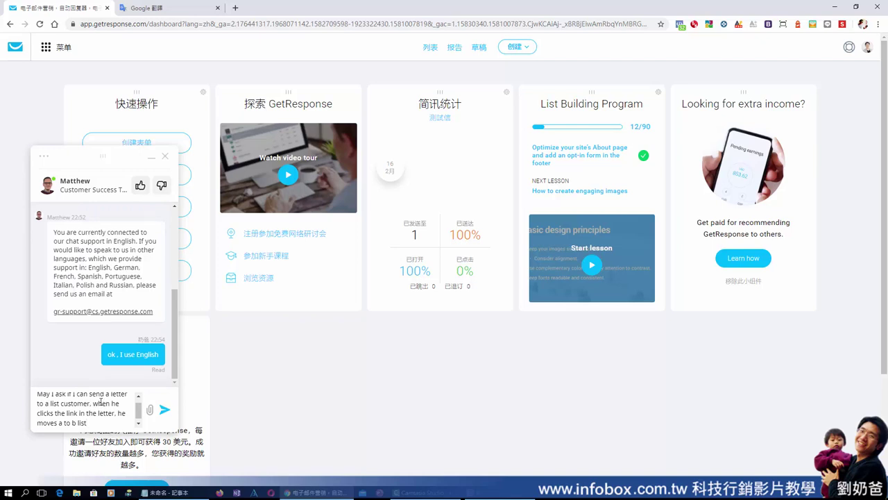
key("ctrl+a")
key("ctrl+v")
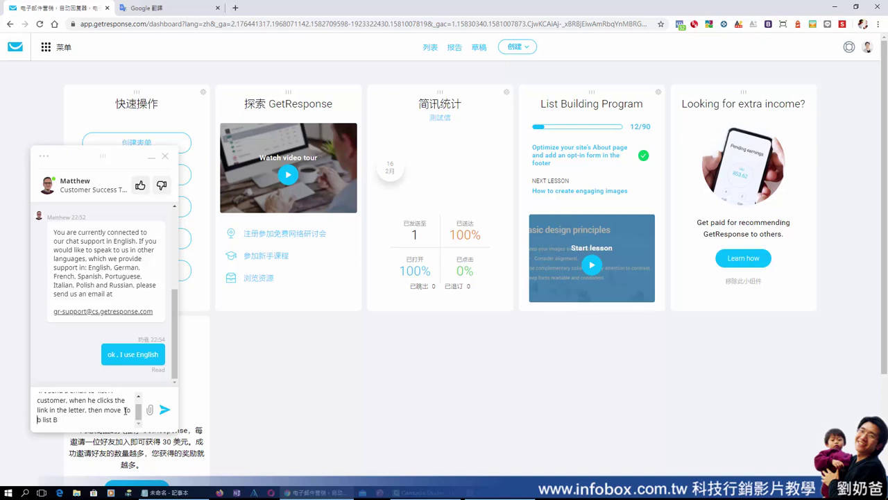
key("BackSpace")
key("BackSpace")
key("Return")
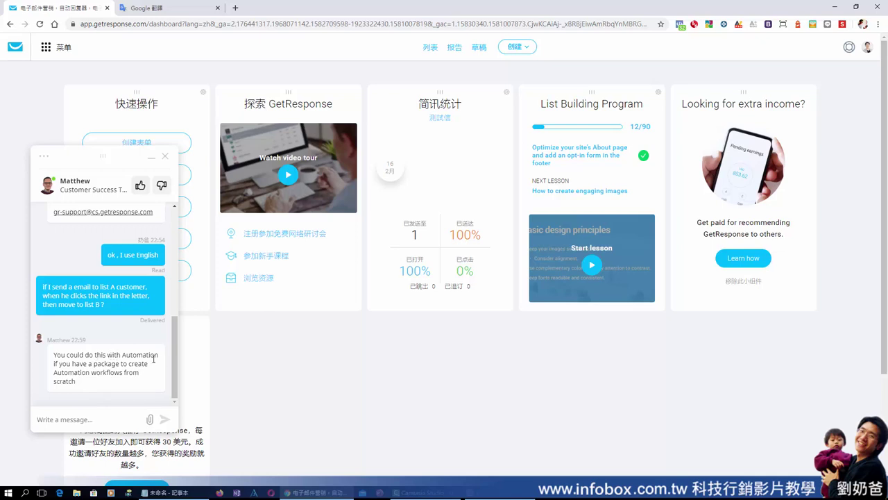
Draft the chat message "My package is basic , may I" and open the automation workflow templates
left_click(59, 50)
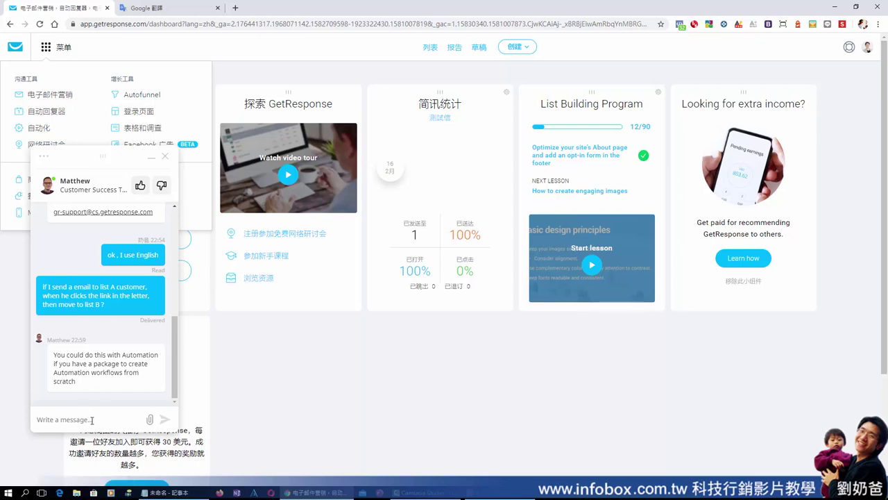
type("My package is basic , may I")
left_click(32, 130)
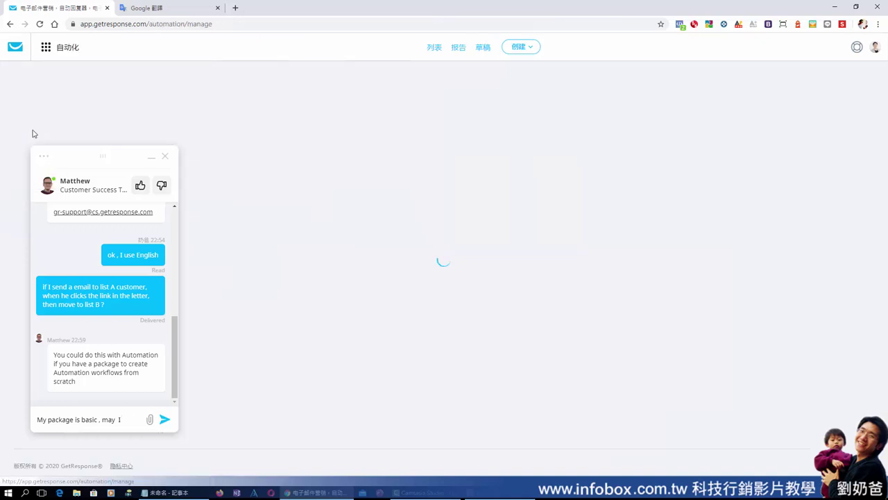
left_click(796, 143)
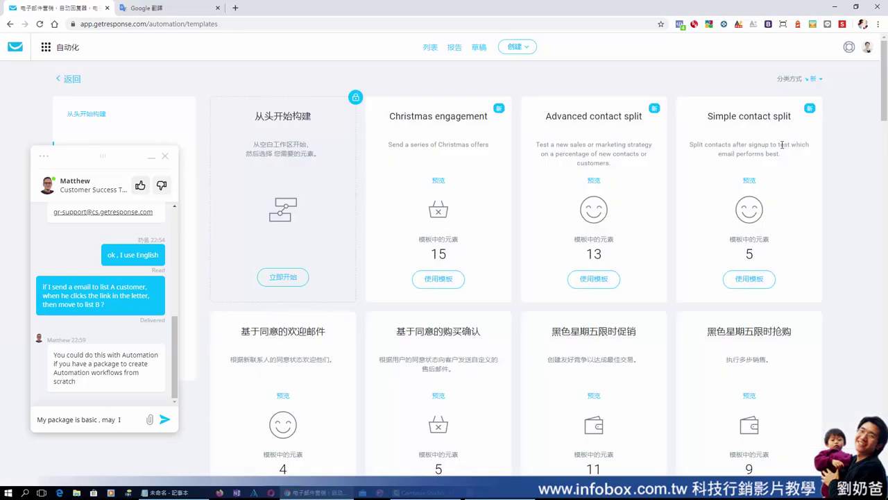
Preview the Advanced contact split template, examine its workflow branches, and close the preview to browse the other templates
left_click(594, 181)
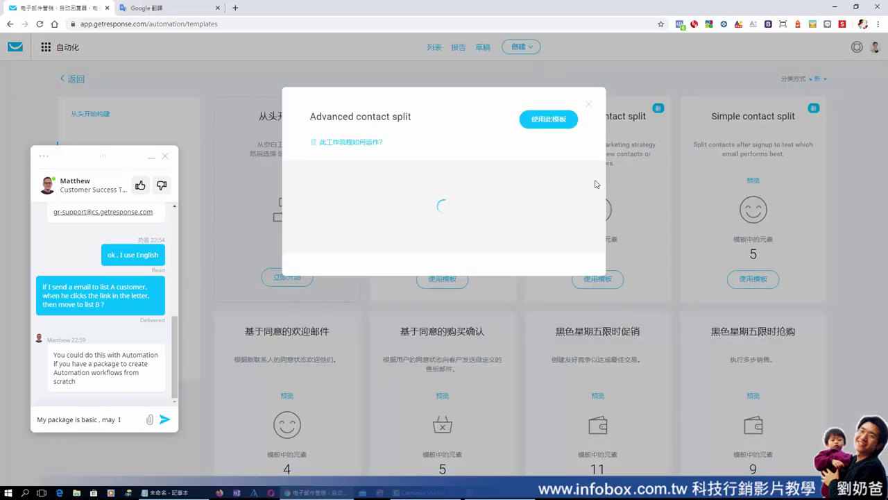
scroll(598, 292, "down", 2)
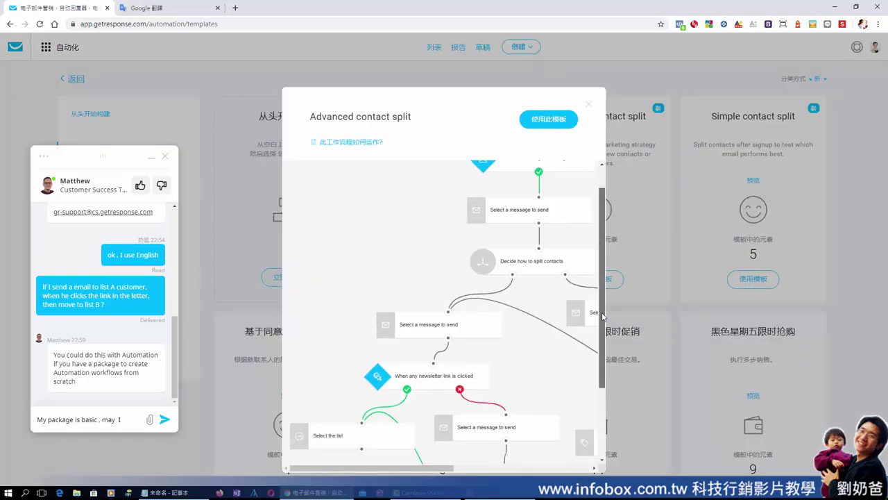
scroll(602, 316, "down", 2)
scroll(603, 291, "up", 4)
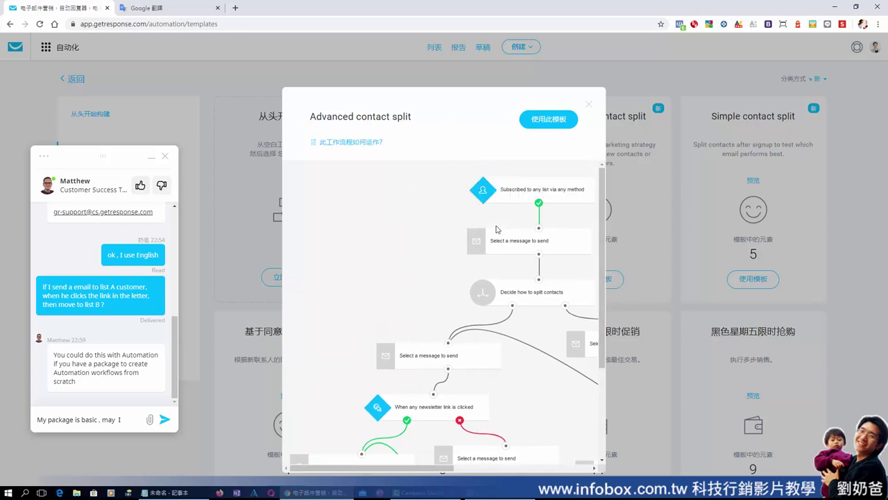
scroll(602, 306, "down", 2)
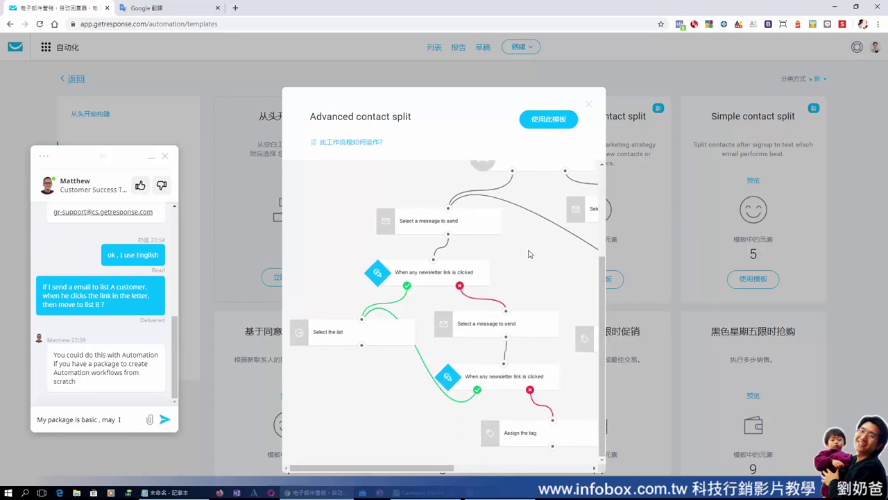
scroll(529, 254, "up", 2)
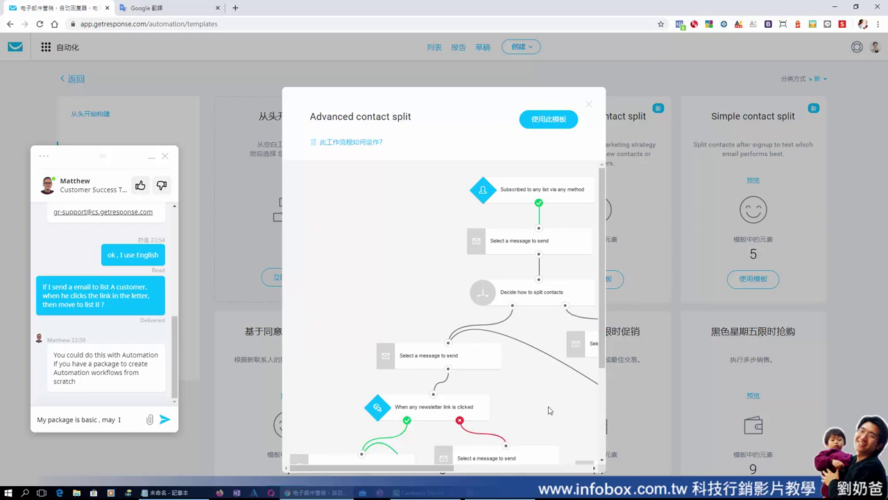
left_click_drag(453, 469, 545, 469)
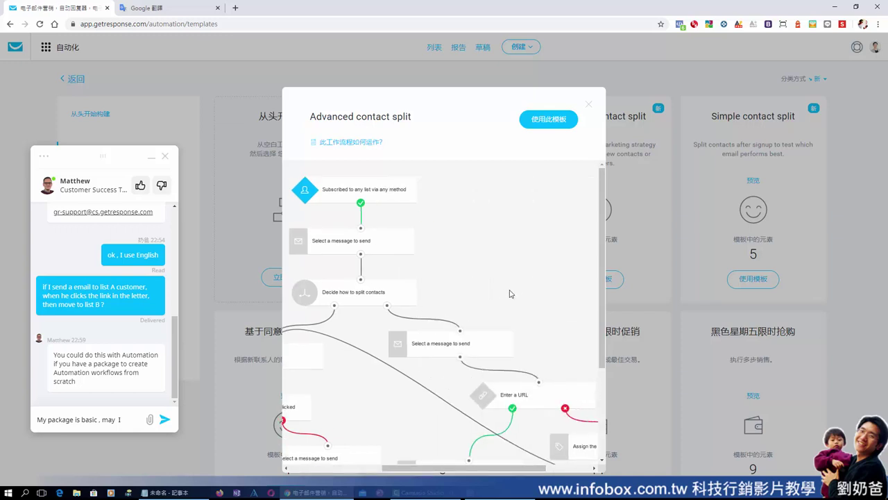
scroll(510, 293, "down", 3)
scroll(490, 458, "down", 3)
scroll(487, 439, "left", 1)
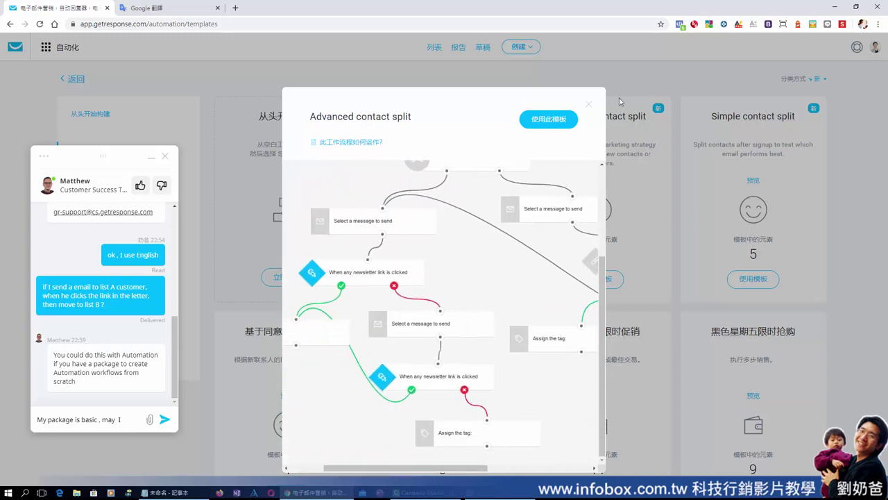
left_click(588, 105)
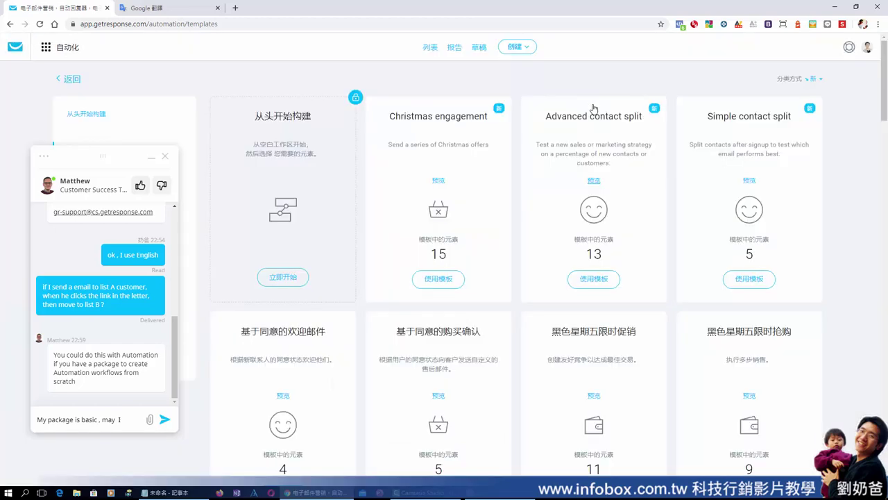
scroll(690, 247, "down", 2)
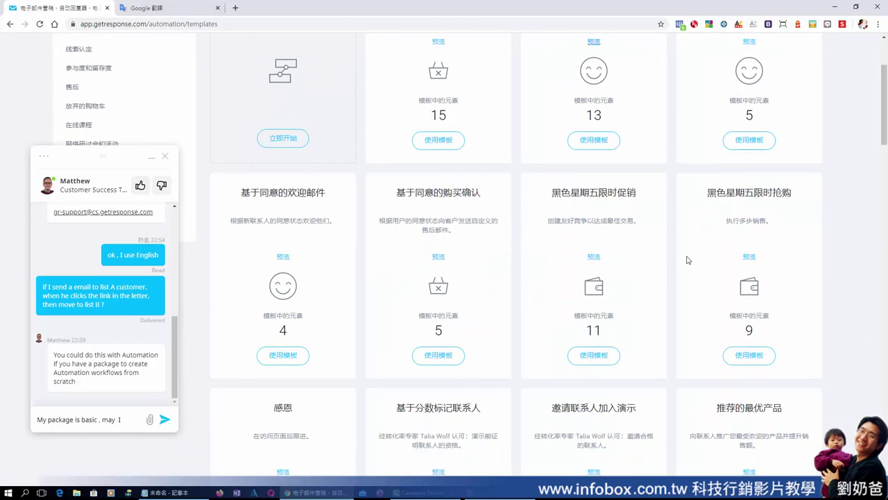
Look through the full list of automation templates, try to build a workflow from scratch, and dismiss the upgrade offer
scroll(687, 259, "up", 2)
scroll(670, 208, "down", 10)
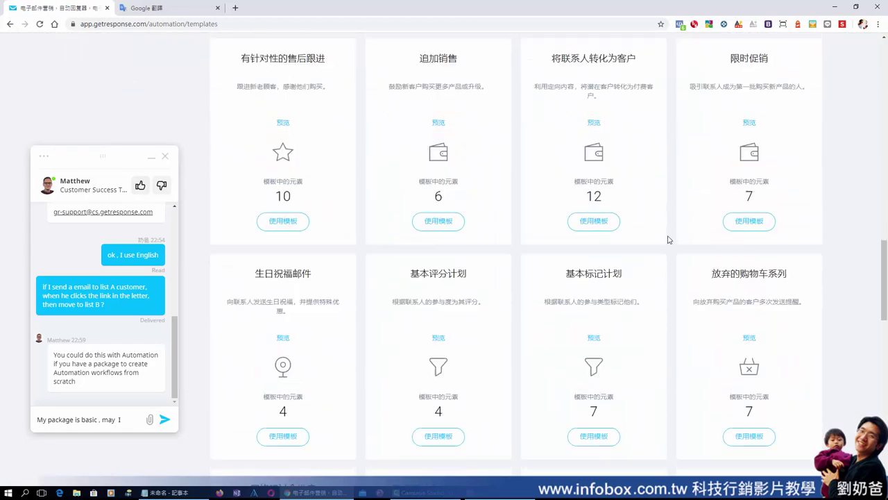
scroll(668, 239, "down", 10)
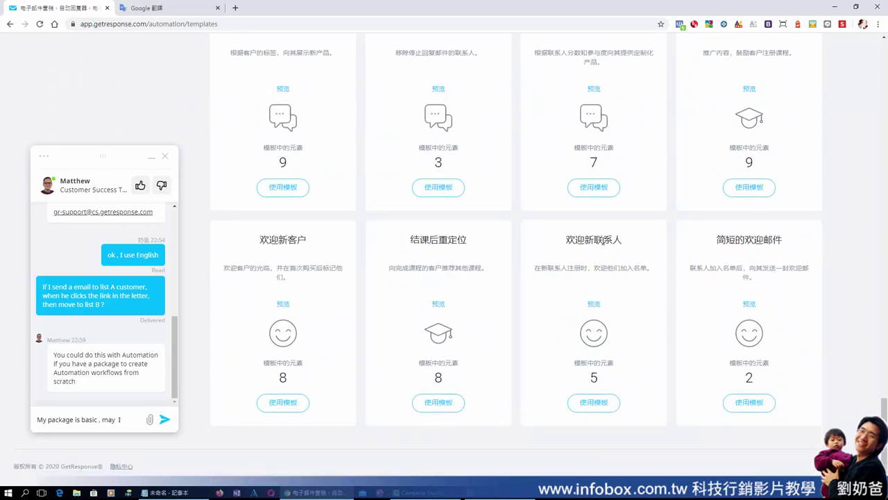
scroll(603, 246, "up", 15)
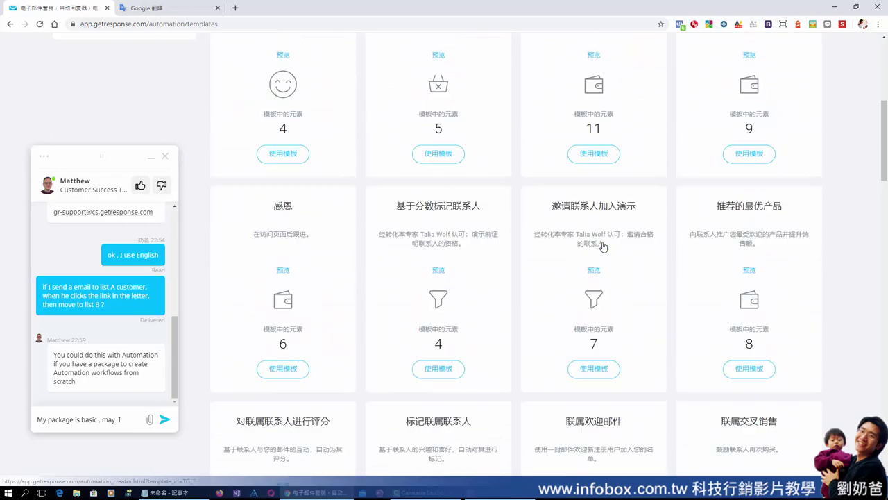
scroll(603, 246, "up", 5)
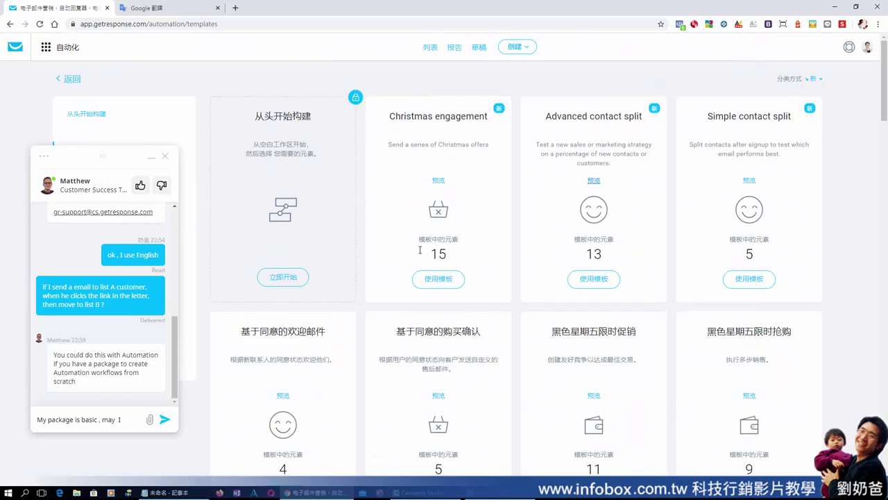
left_click(297, 281)
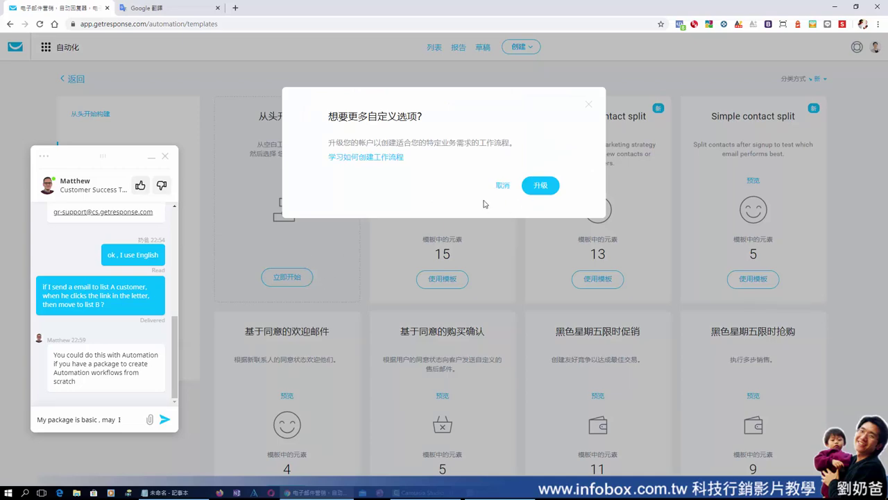
left_click(589, 106)
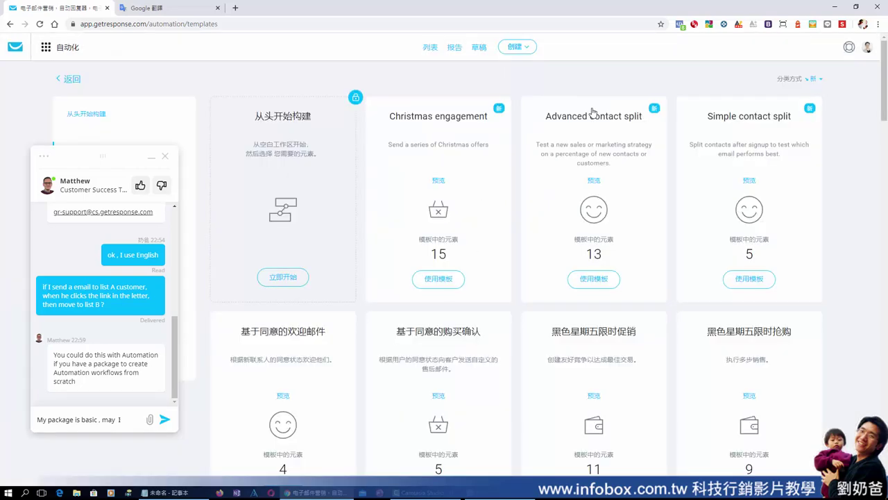
Review the ready-made automation templates again, comparing their names, descriptions and element counts
scroll(407, 307, "down", 5)
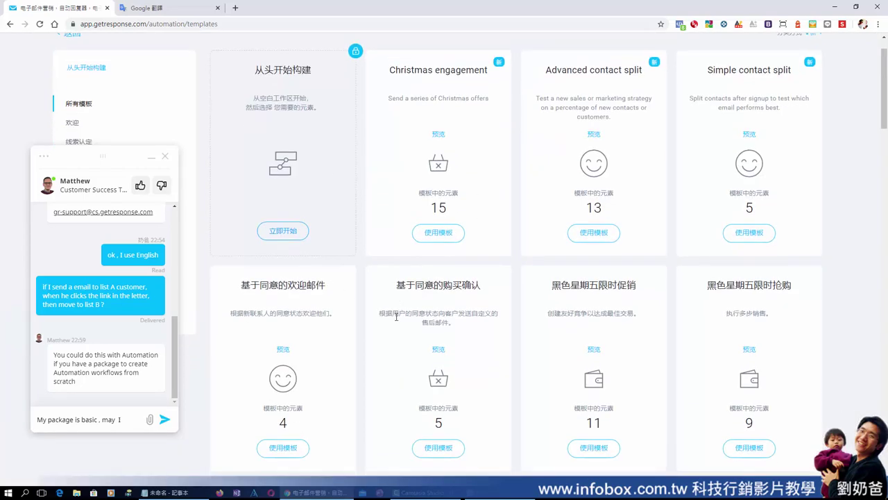
scroll(526, 242, "down", 12)
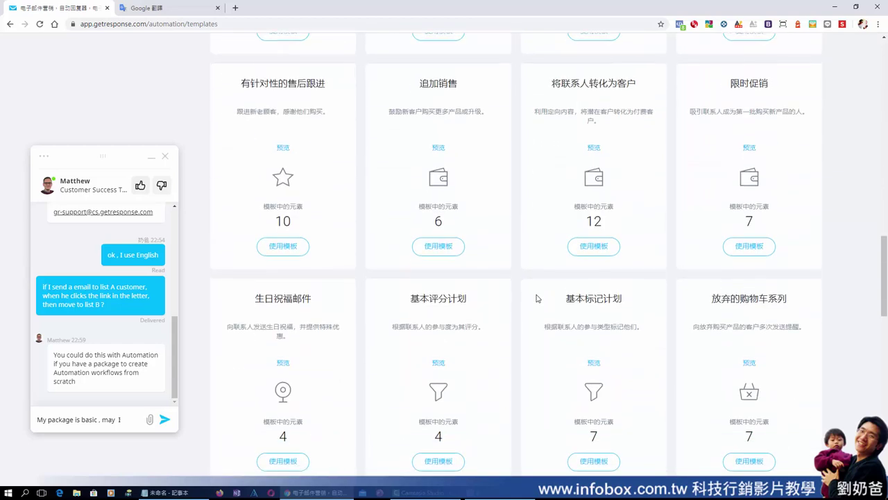
scroll(539, 293, "up", 8)
scroll(539, 295, "up", 7)
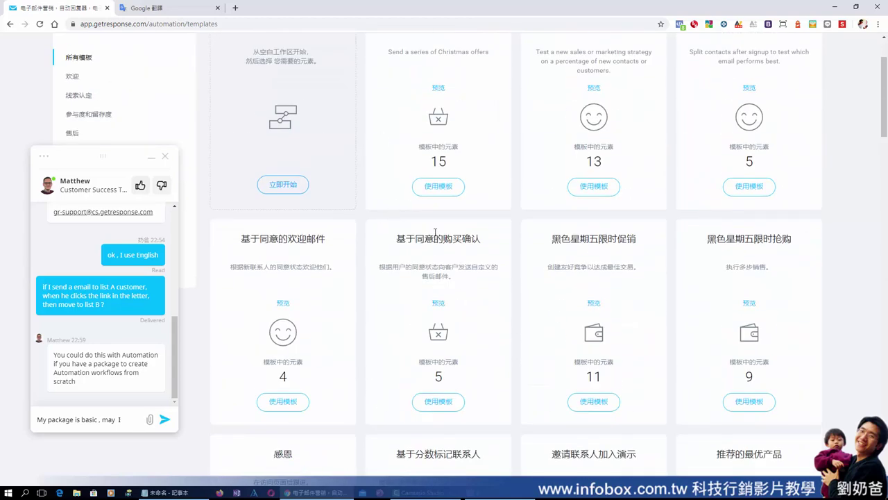
scroll(618, 350, "down", 4)
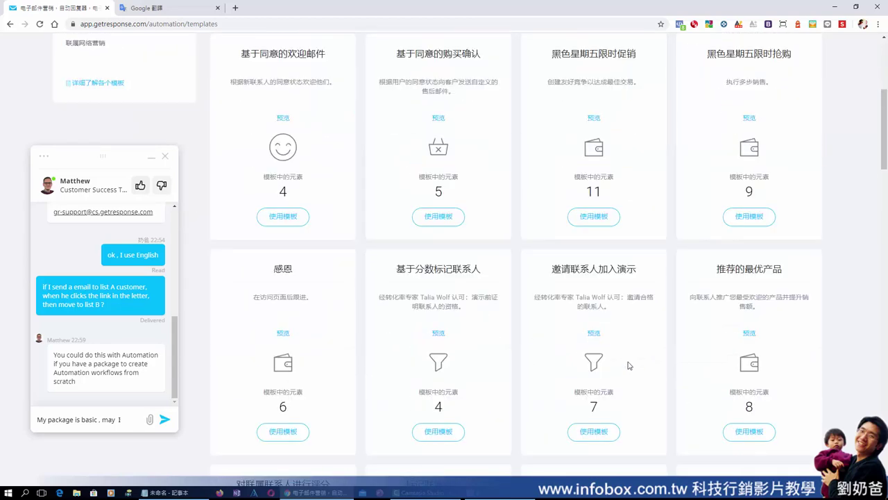
scroll(619, 346, "up", 4)
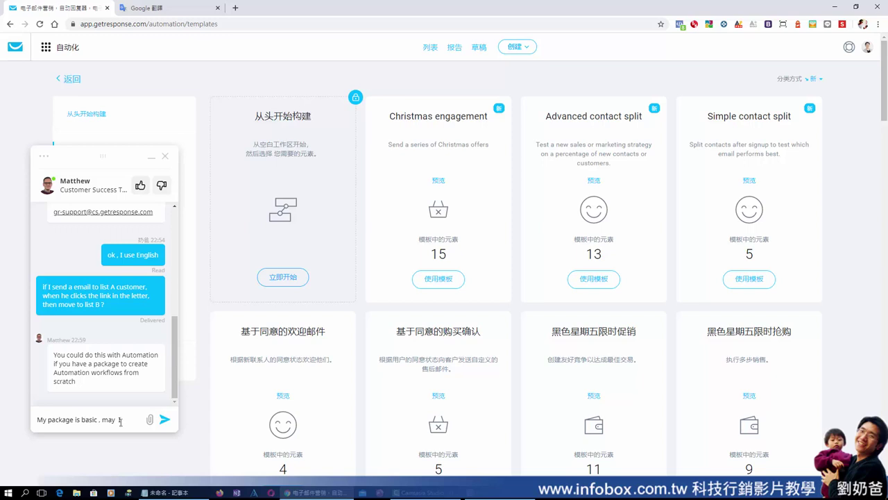
Send the chat messages "My package is basic , may I ?" and "Is there any automation template I can use ?"
type("?")
key("Return")
type("Is there automation template")
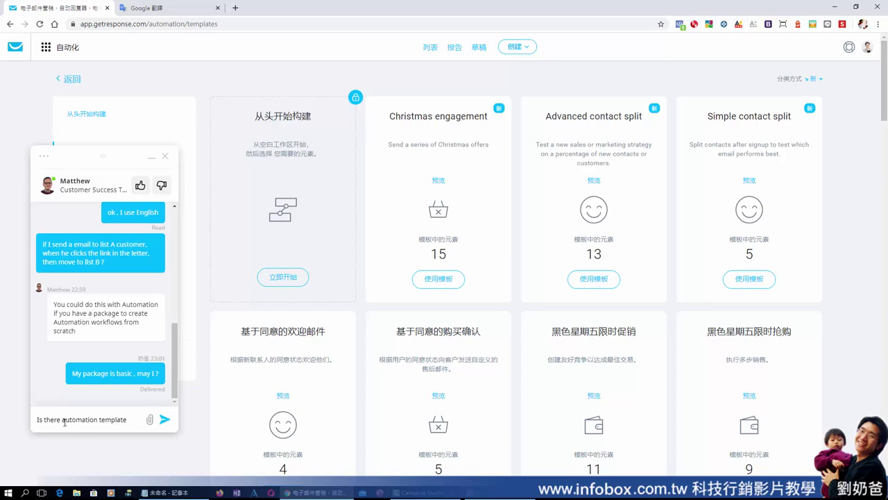
type("any")
type("I can use")
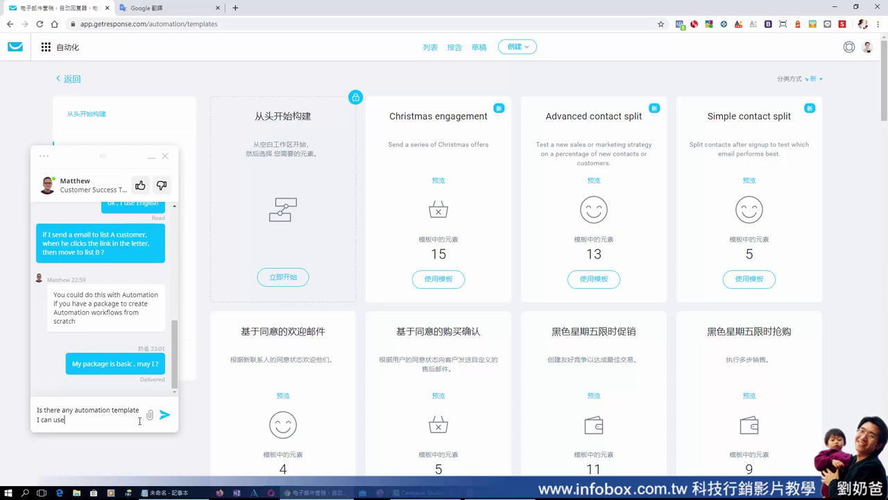
key("Return")
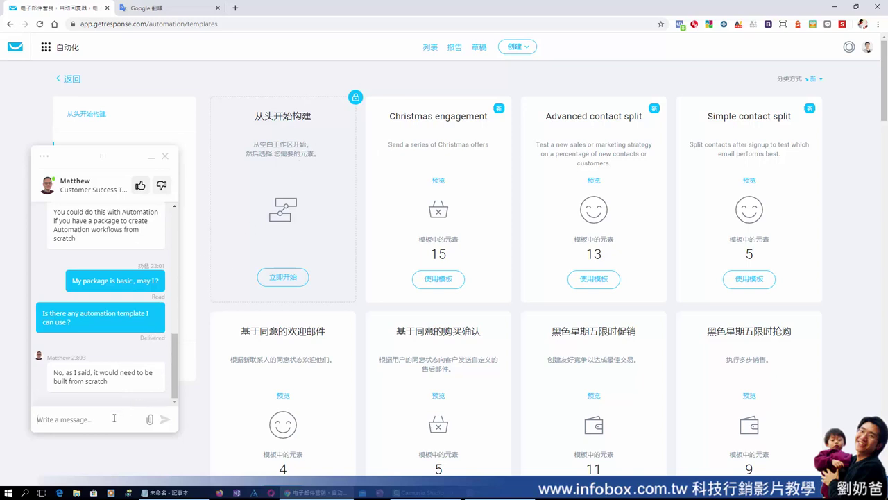
Send "Ok , thanks a lot." to the support agent and reload the automation templates page
type("Ok , thanks")
key("Return")
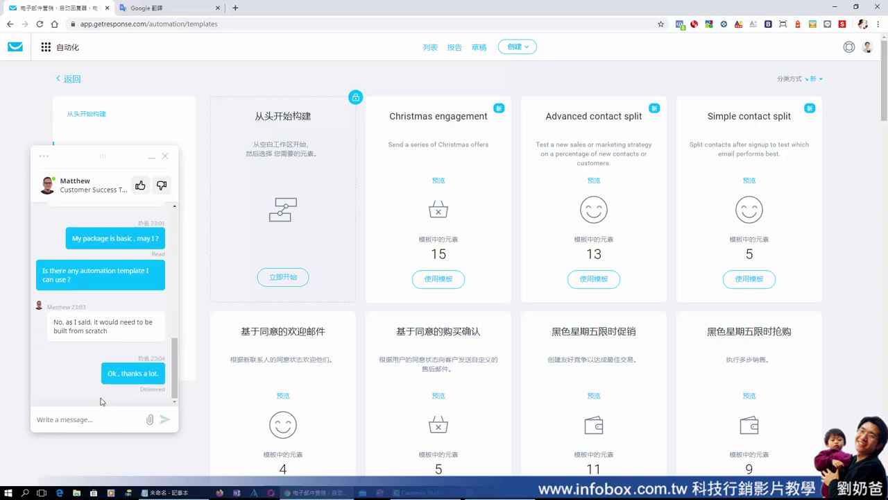
key("F5")
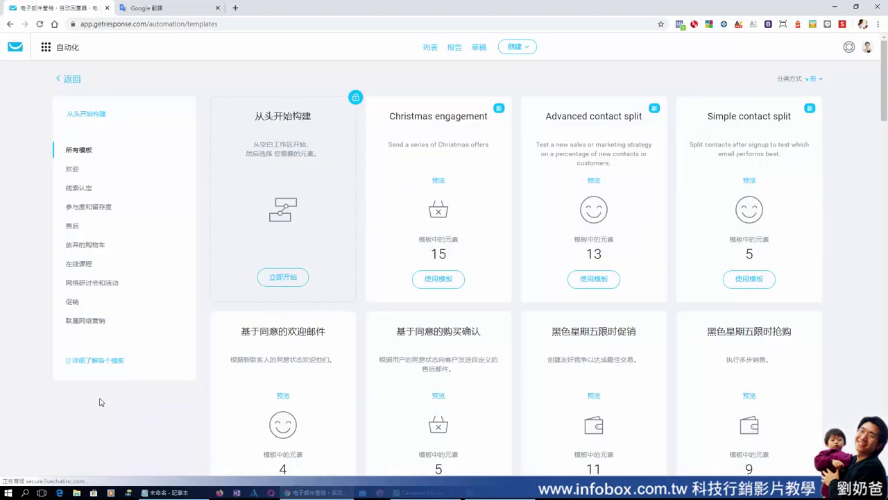
Open the upgrade plans from the build-from-scratch option, enter 34*30 to estimate the Plus price, and cancel the upgrade
left_click(280, 281)
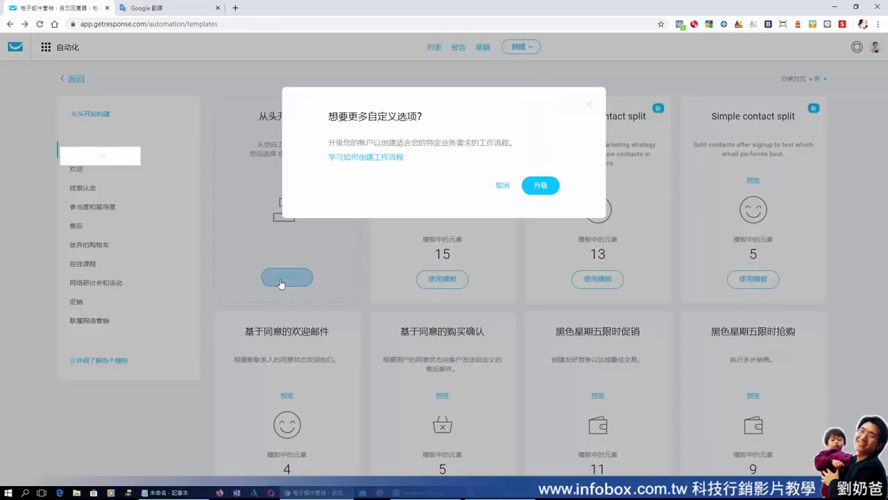
left_click(541, 186)
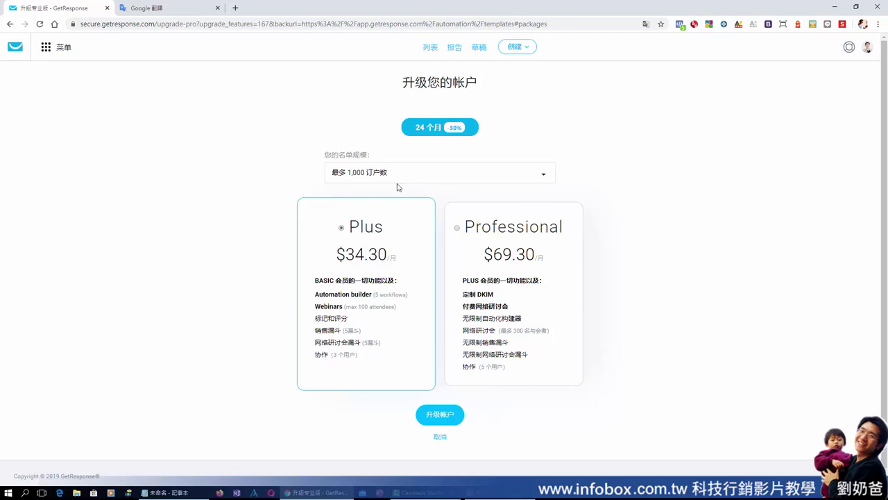
key("ctrl+l")
type("34*30")
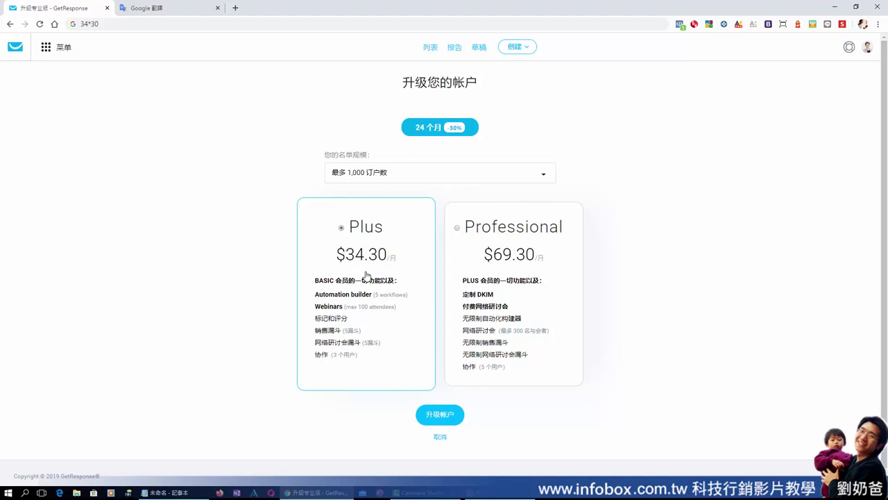
left_click(441, 438)
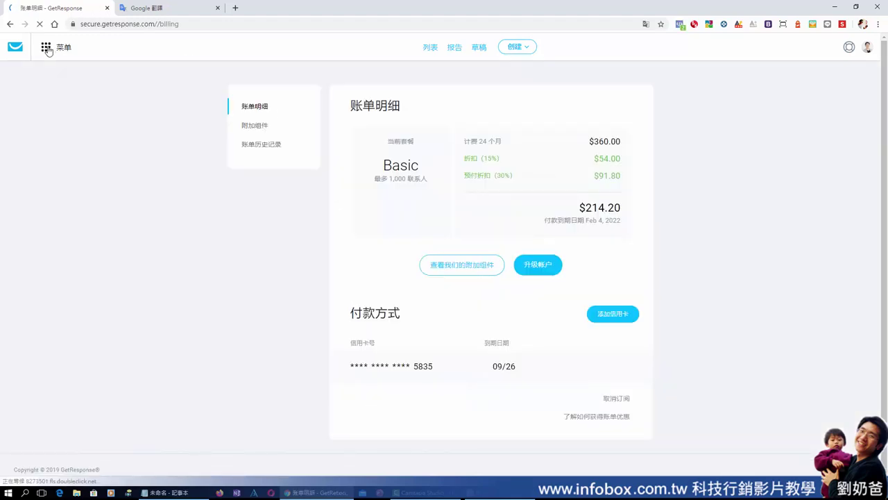
Open the landing pages list and view the signup form on the published 知識變現-如何製作線上影音課程 page
left_click(47, 50)
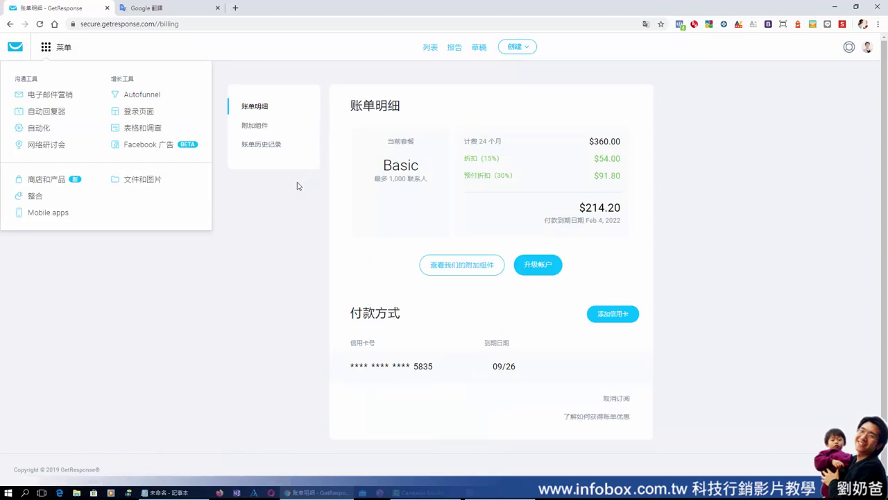
left_click(134, 113)
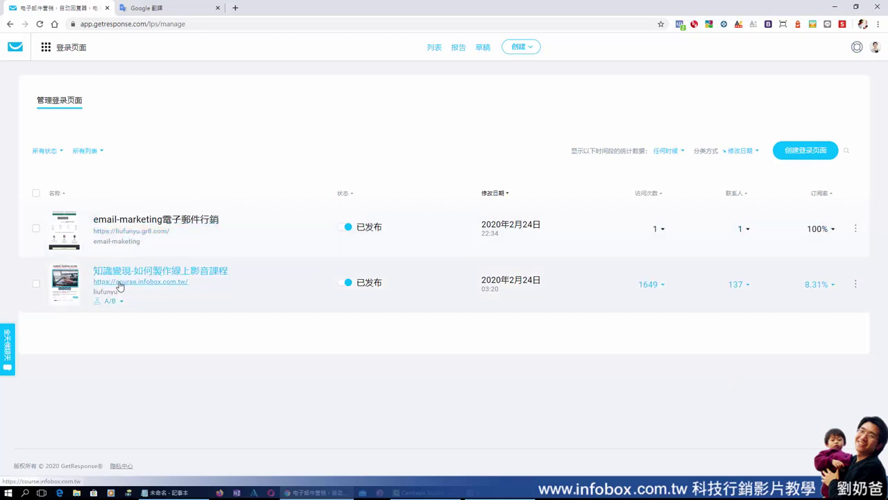
left_click(123, 283)
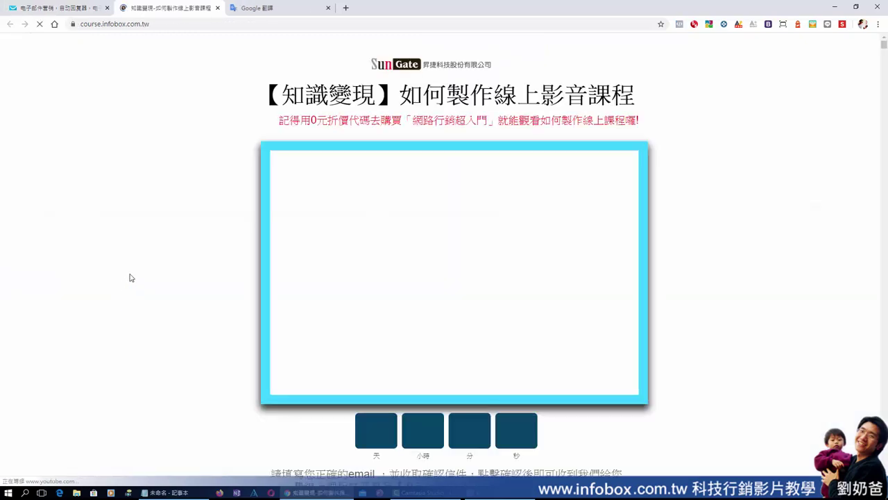
scroll(188, 260, "down", 5)
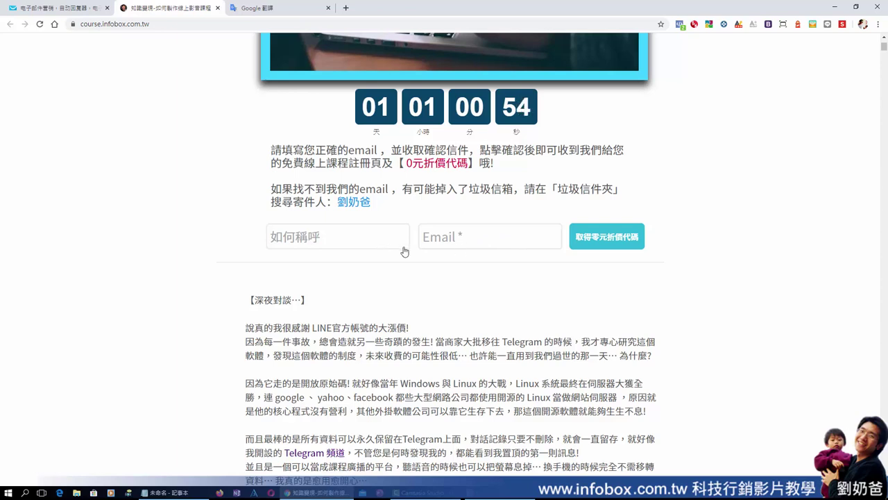
View the published email-marketing電子郵件行銷 landing page and try its name and Email signup fields
left_click(80, 12)
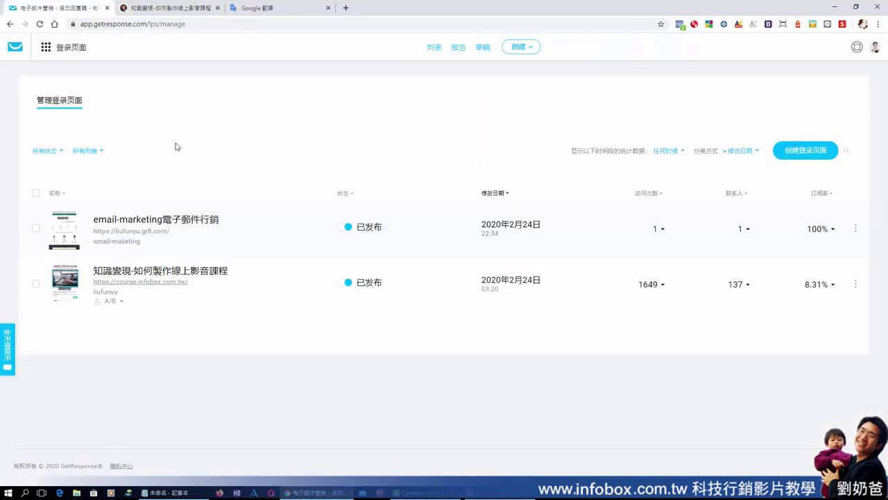
left_click(137, 232)
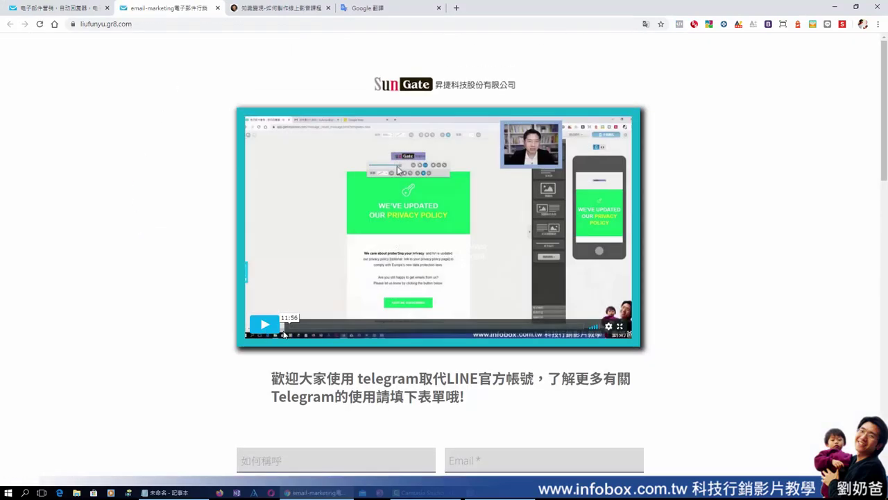
scroll(361, 373, "down", 2)
left_click(361, 373)
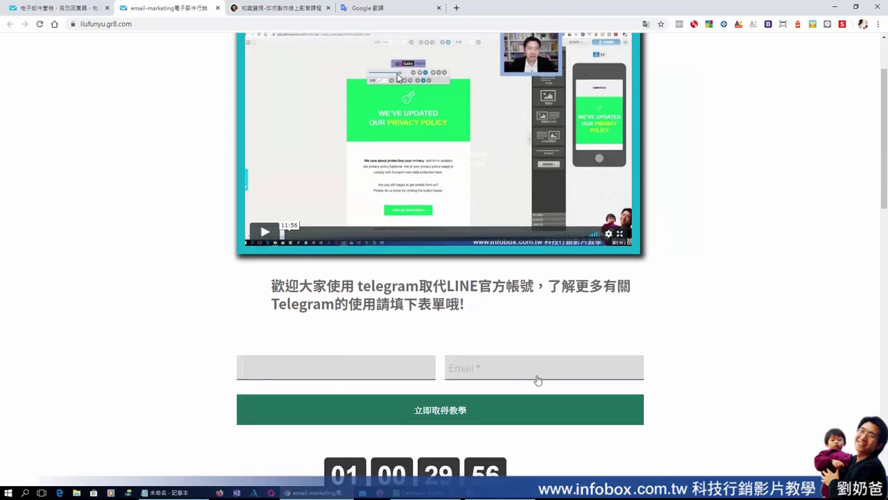
left_click(532, 374)
left_click(352, 365)
scroll(159, 204, "up", 1)
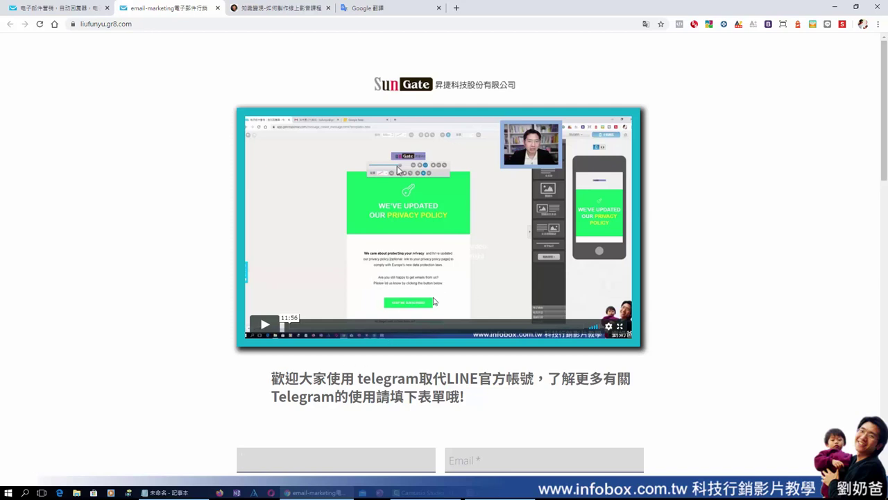
Return to the landing pages list, open the support chat's start form, and minimise it
left_click(59, 8)
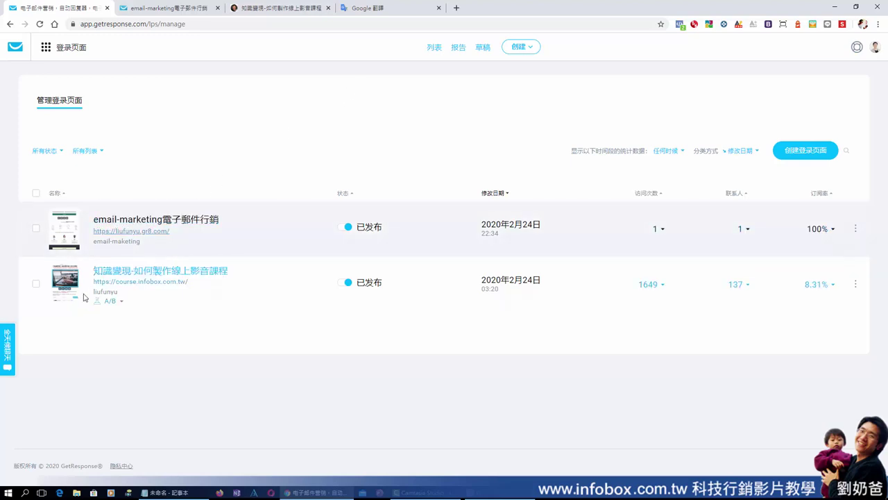
left_click(6, 343)
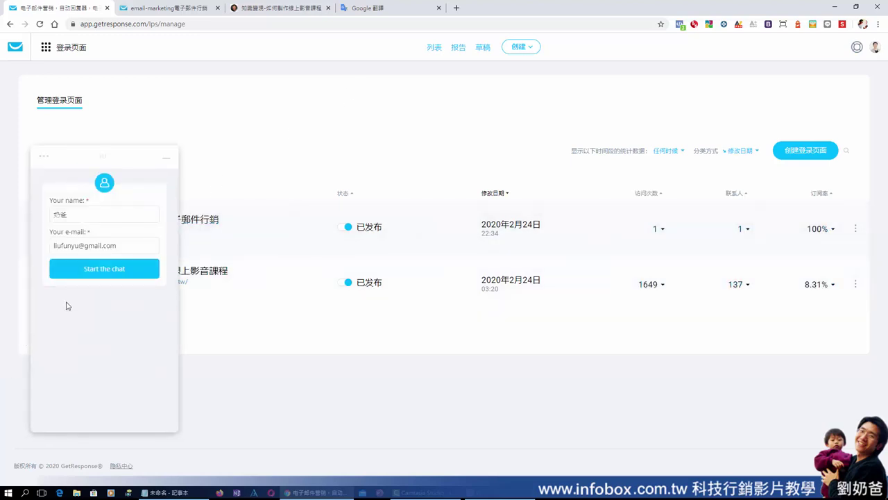
left_click(166, 158)
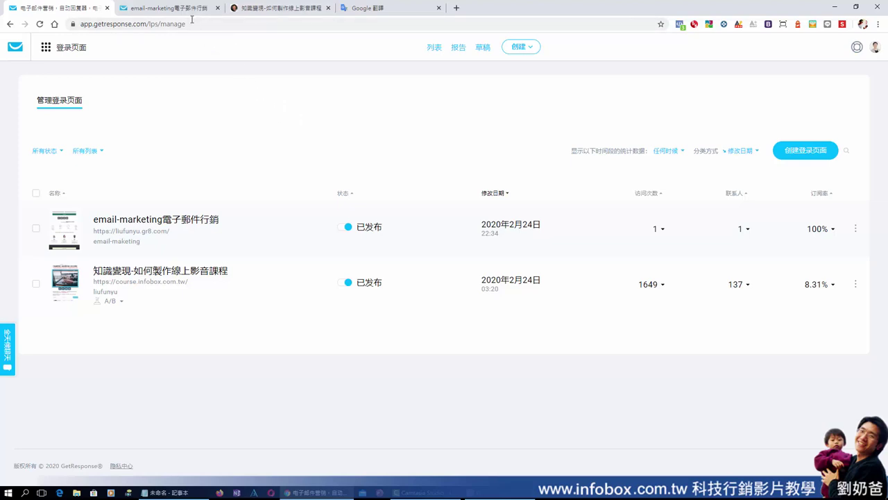
left_click(63, 56)
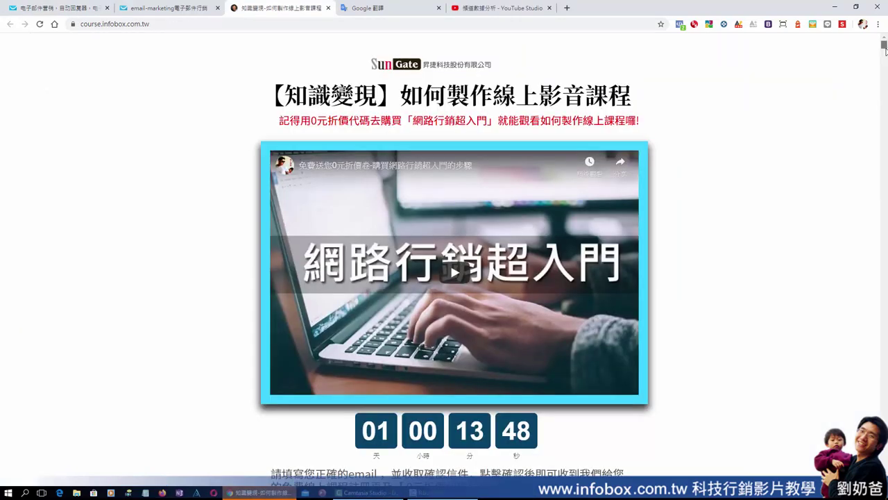
Examine the countdown and the name and Email signup form on the online video course landing page
scroll(885, 45, "down", 3)
scroll(885, 45, "up", 3)
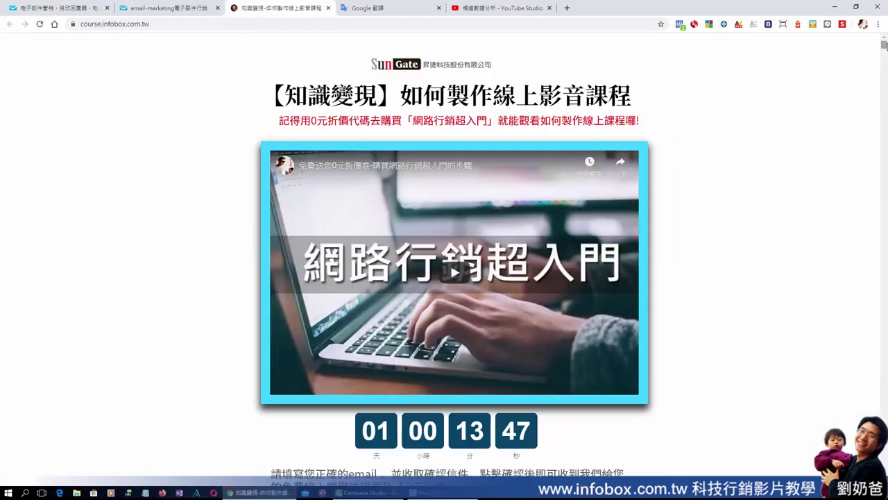
scroll(729, 147, "down", 3)
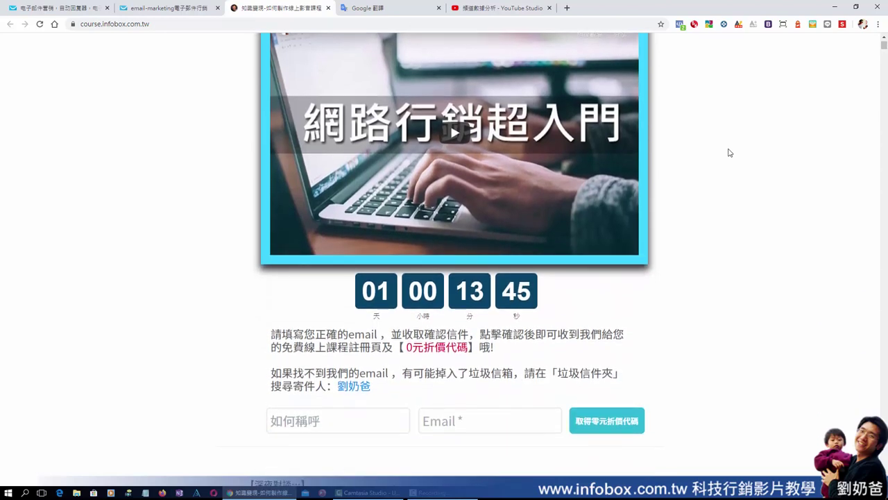
scroll(728, 152, "down", 3)
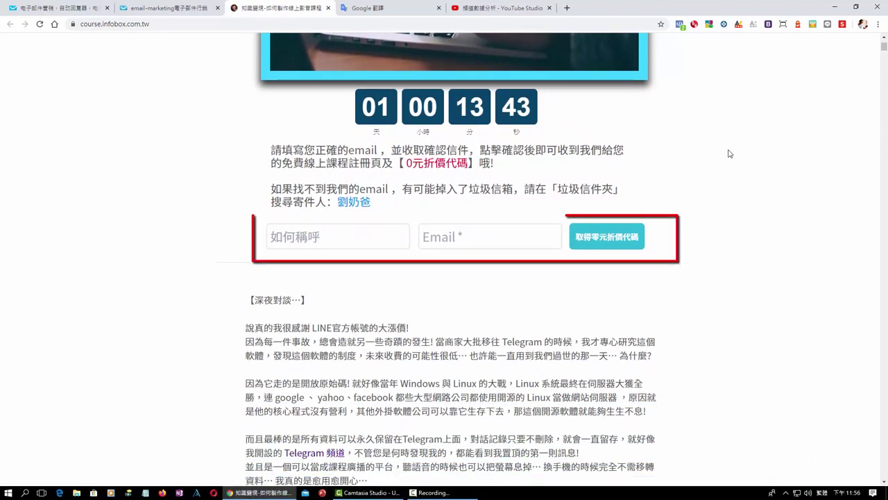